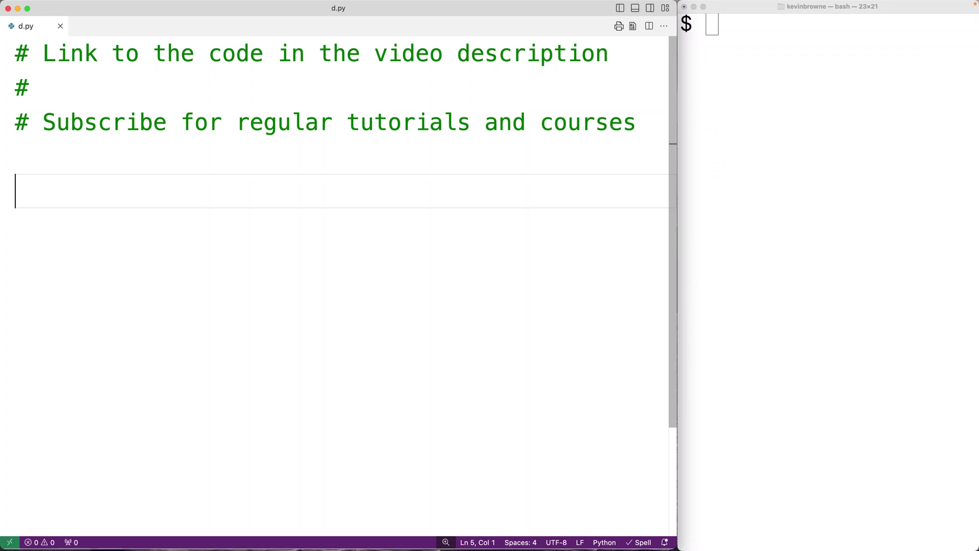
pyautogui.write('s = "PortfolioCourses.com')
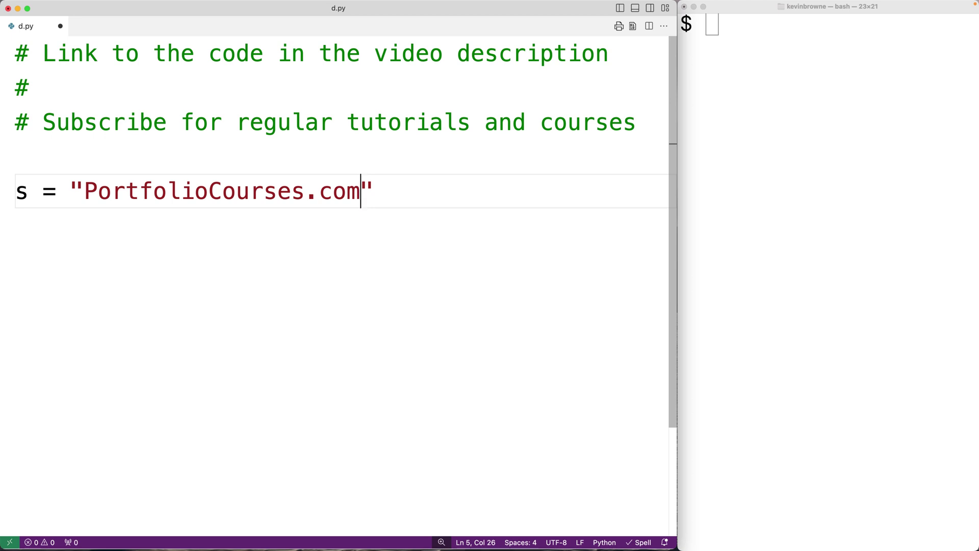
# - Insert two blank lines above s = "PortfolioCourses.com" to make room for import random
pyautogui.press('Up')
pyautogui.press('Return')
pyautogui.press('Return')
pyautogui.press('Up')
pyautogui.write('import random')
# - Write print( random.sample(s, 3) ) below the string assignment and save d.py
pyautogui.press('Down')
pyautogui.press('Down')
pyautogui.press('End')
pyautogui.press('Return')
pyautogui.press('Return')
pyautogui.write('rand')
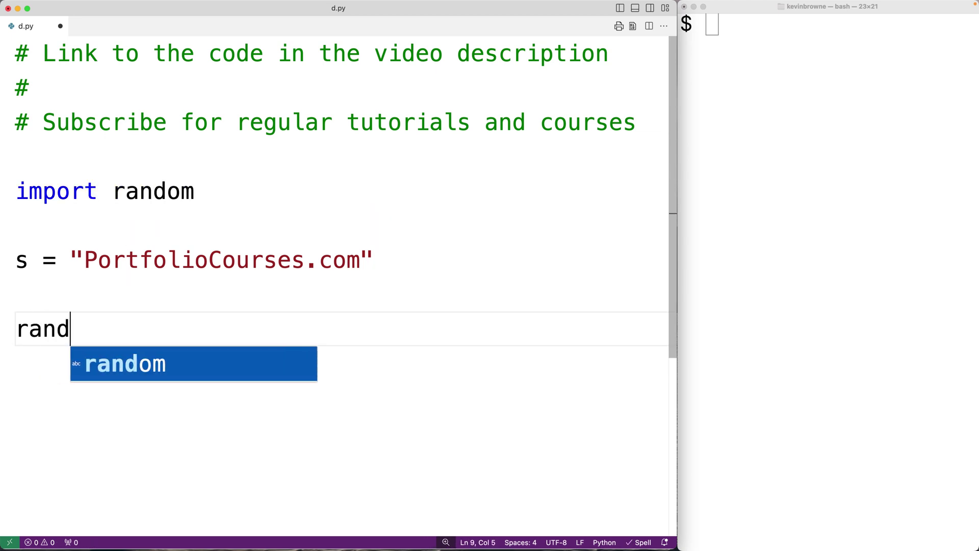
pyautogui.write('om.sample')
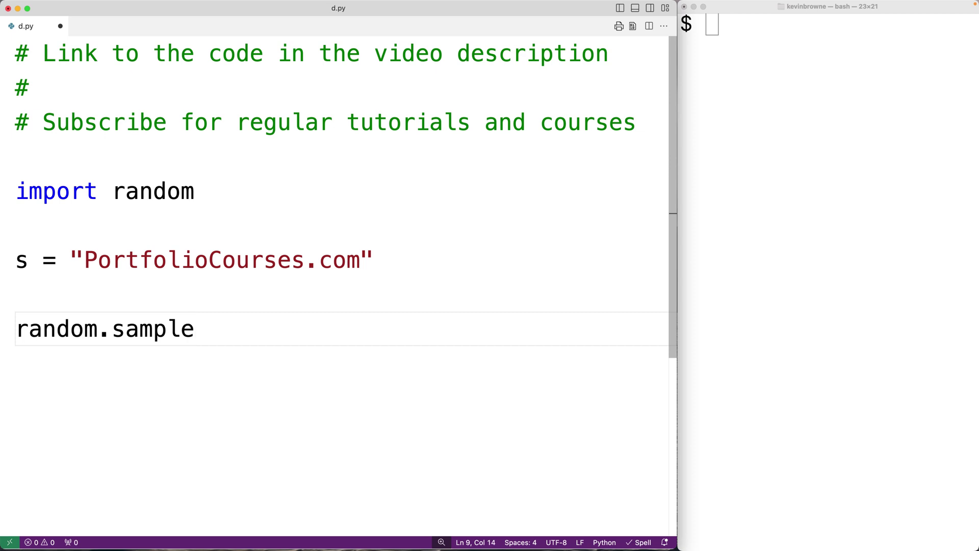
pyautogui.write('(s')
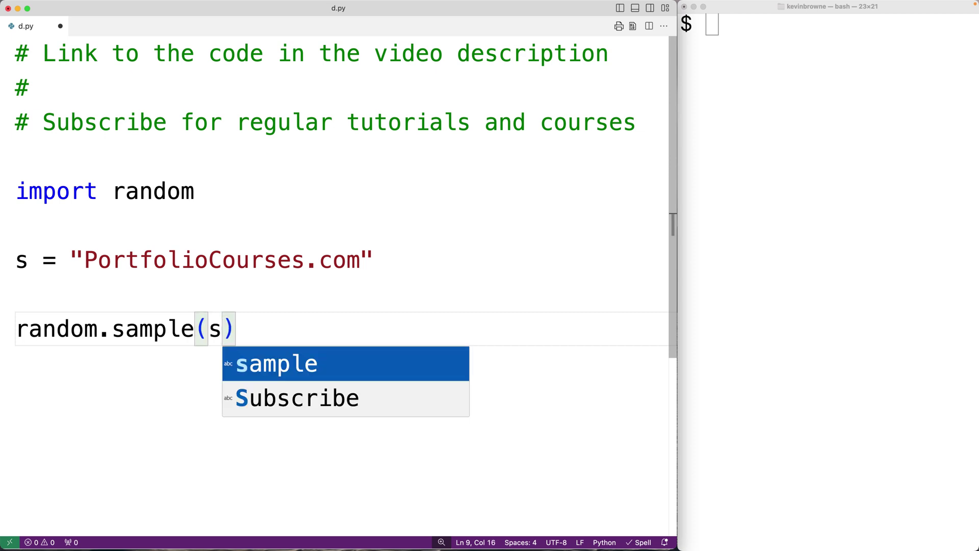
pyautogui.write(',')
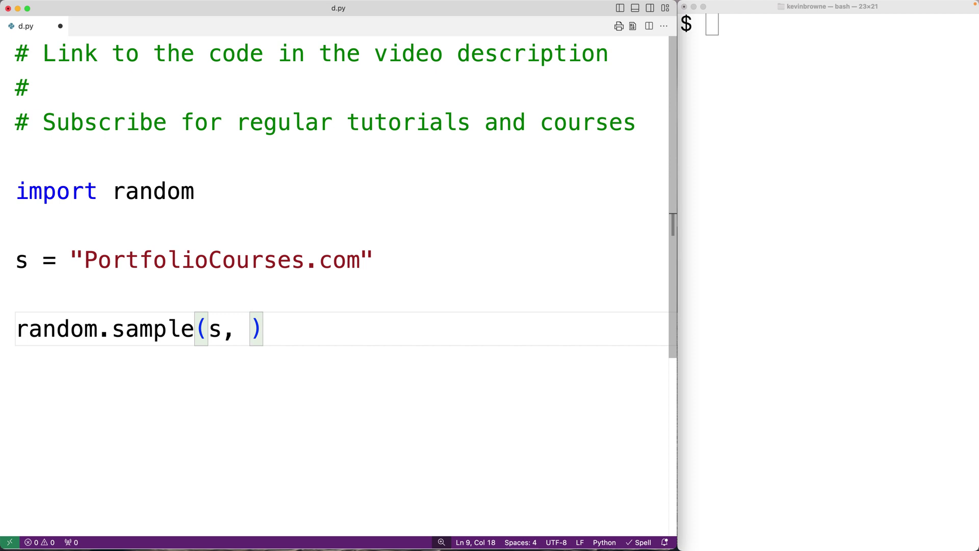
pyautogui.write('3')
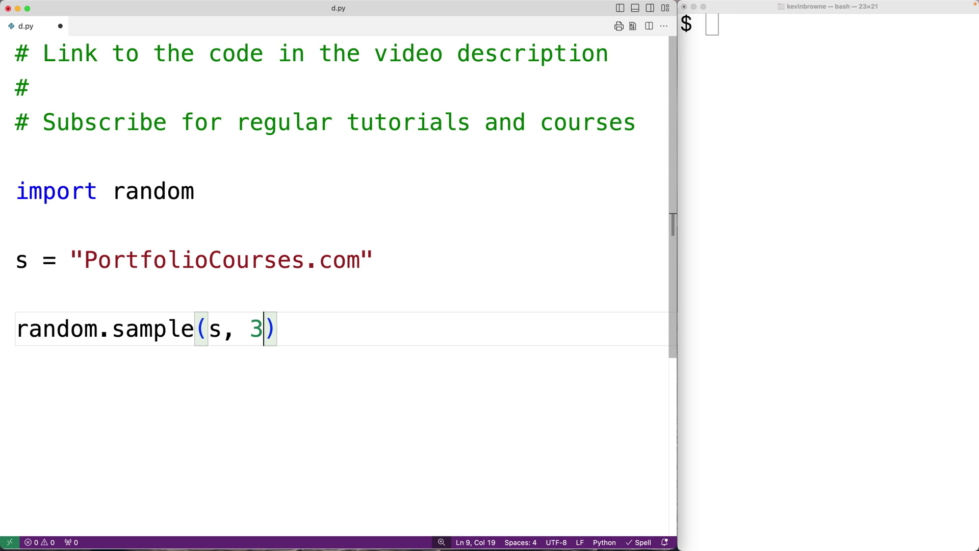
pyautogui.press('Home')
pyautogui.write('print(')
pyautogui.press('End')
pyautogui.write(')')
pyautogui.press('super+s')
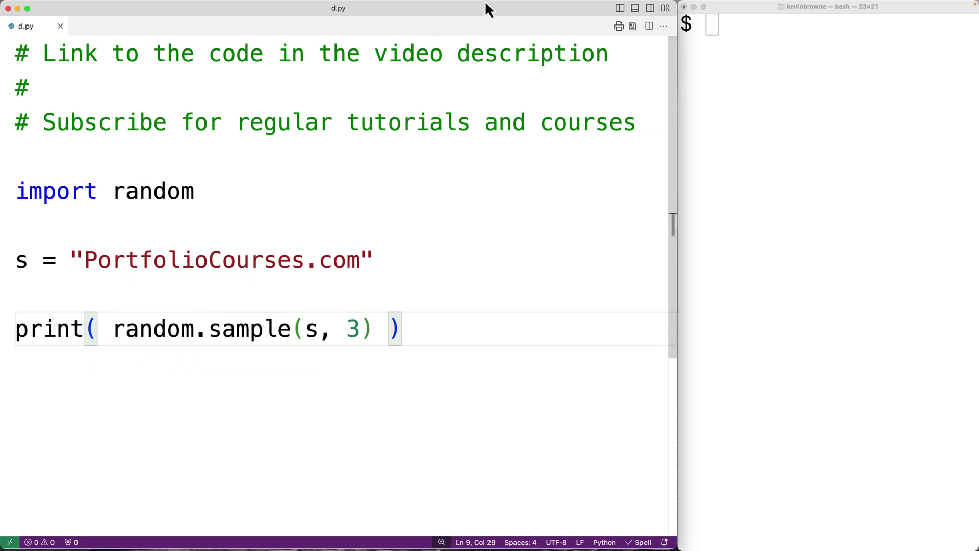
# - Run python3 d.py three times, each printing a different three-character list like ['s', 'o', 'c']
pyautogui.click(719, 79)
pyautogui.write('python3 d.py')
pyautogui.press('Return')
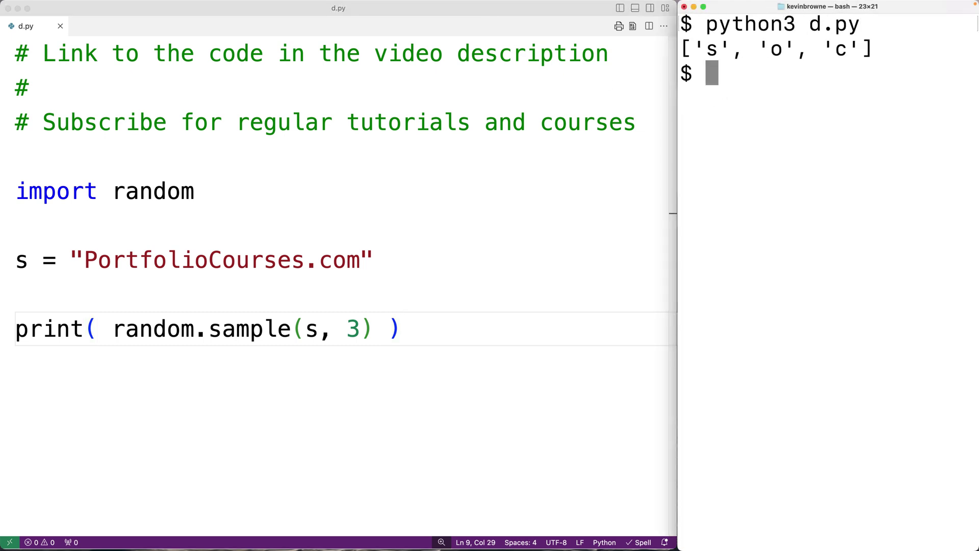
pyautogui.press('Up')
pyautogui.press('Return')
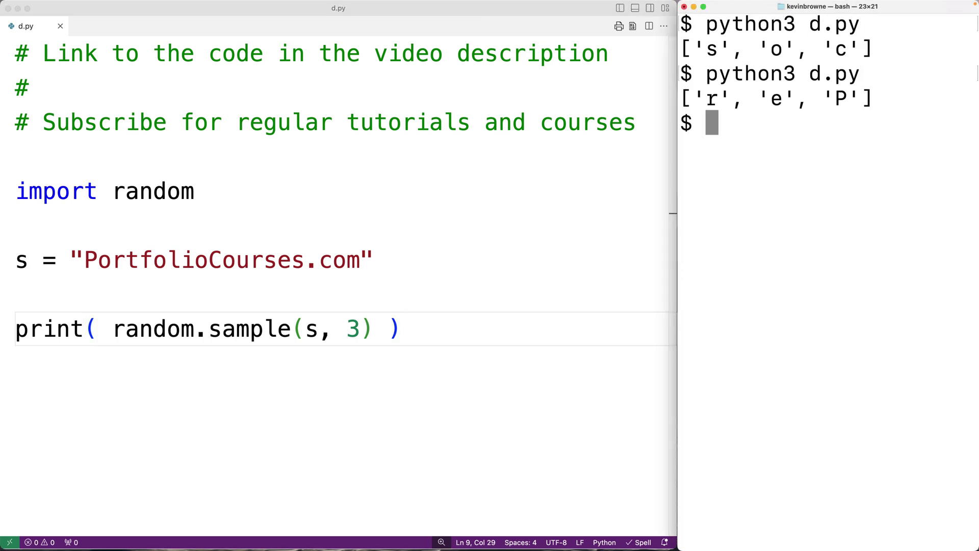
pyautogui.press('Up')
pyautogui.press('Return')
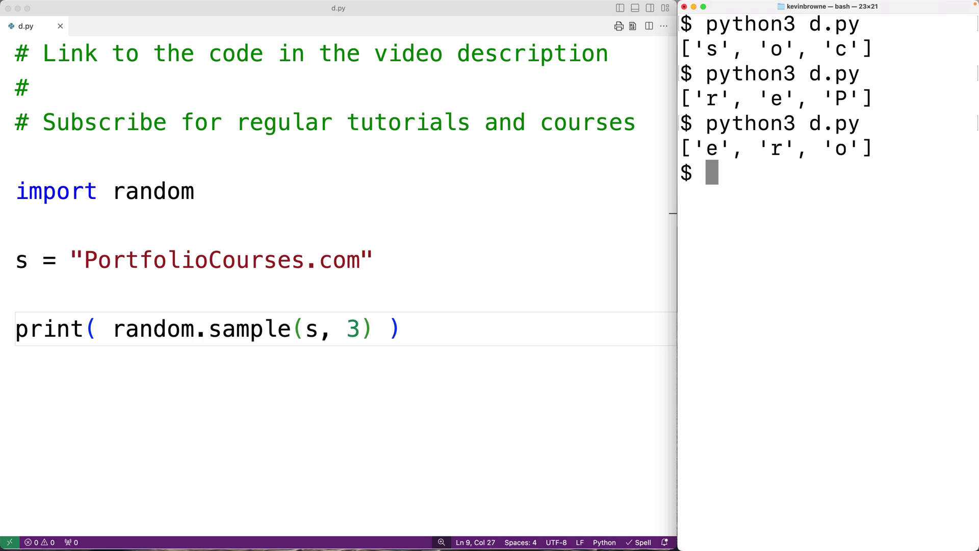
# - Replace the sample size 3 with len(s) and save d.py
pyautogui.doubleClick(358, 329)
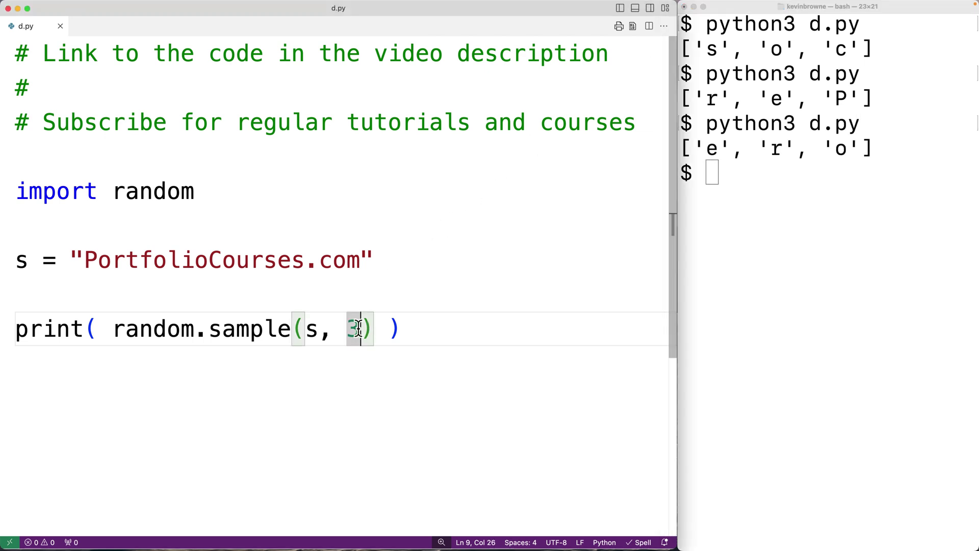
pyautogui.press('BackSpace')
pyautogui.write('len(')
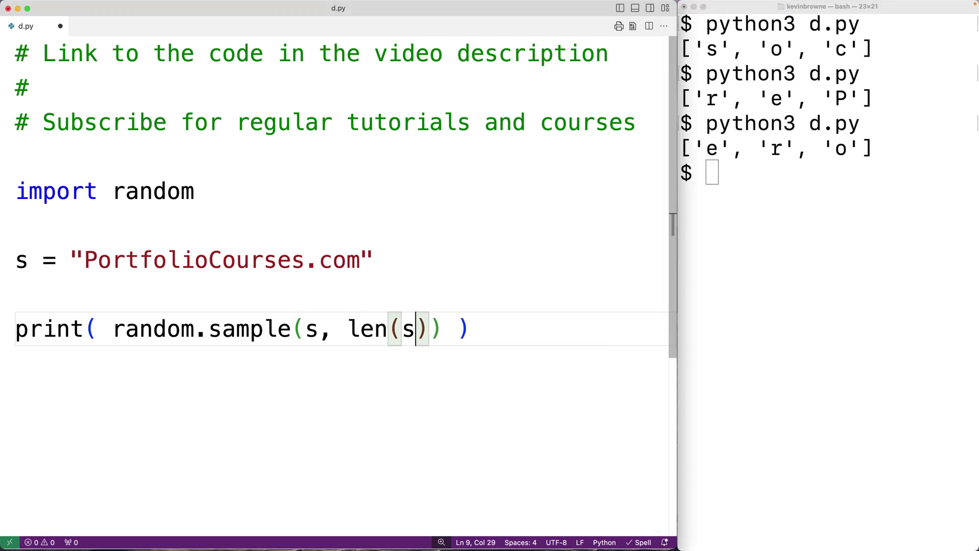
pyautogui.write('s)')
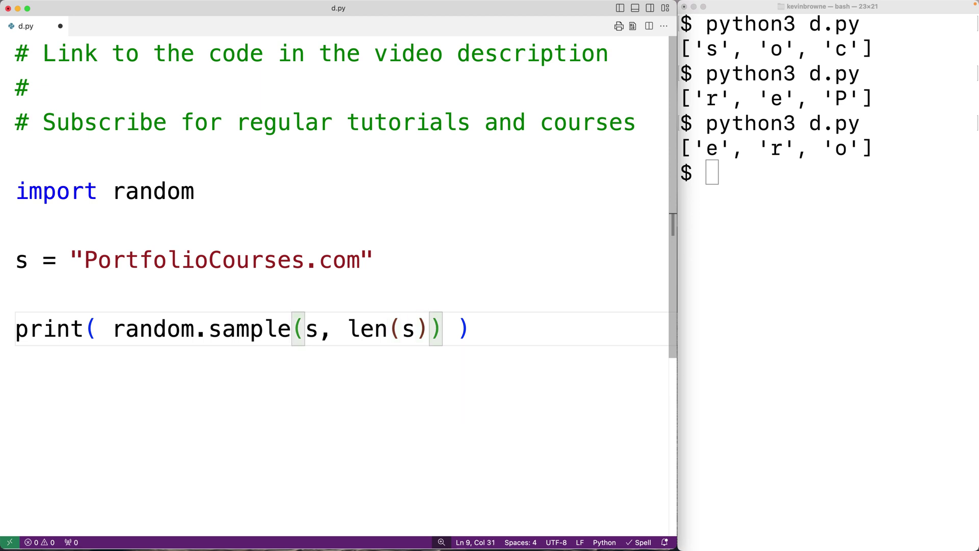
pyautogui.press('super+s')
# - Run python3 d.py to print a shuffled list of every character in PortfolioCourses.com
pyautogui.click(712, 172)
pyautogui.write('python3 d.py')
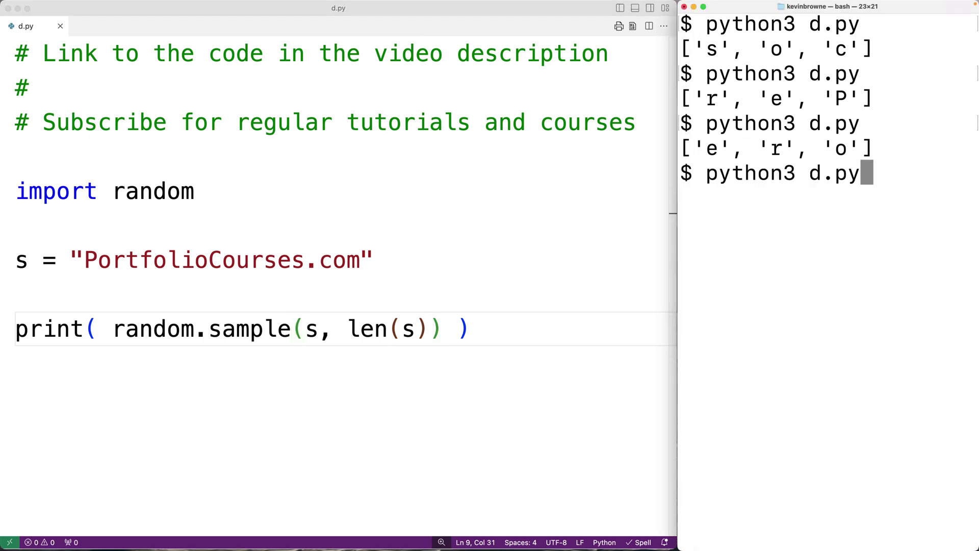
pyautogui.press('Return')
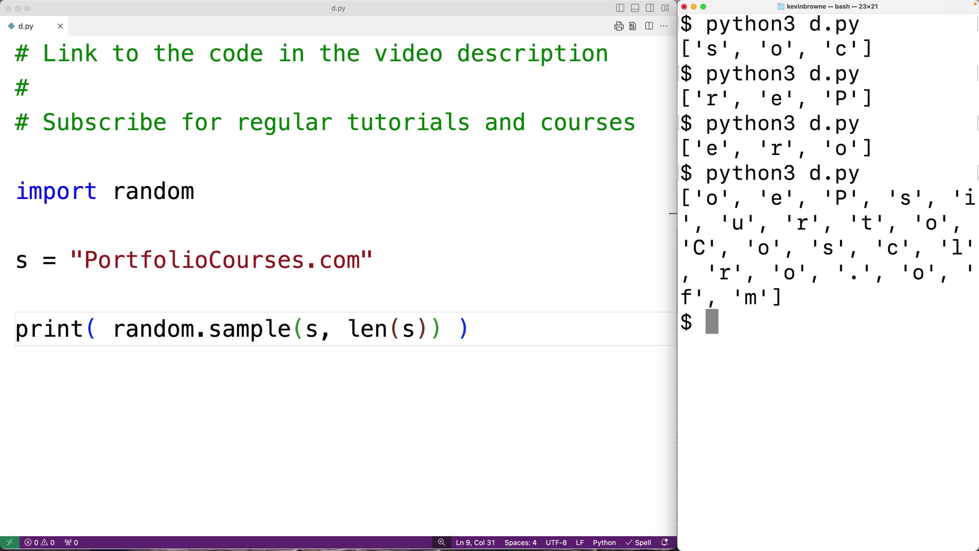
# - Replace print( with shuffled = "".join( around random.sample(s, len(s))
pyautogui.moveTo(97, 329); pyautogui.dragTo(29, 332)
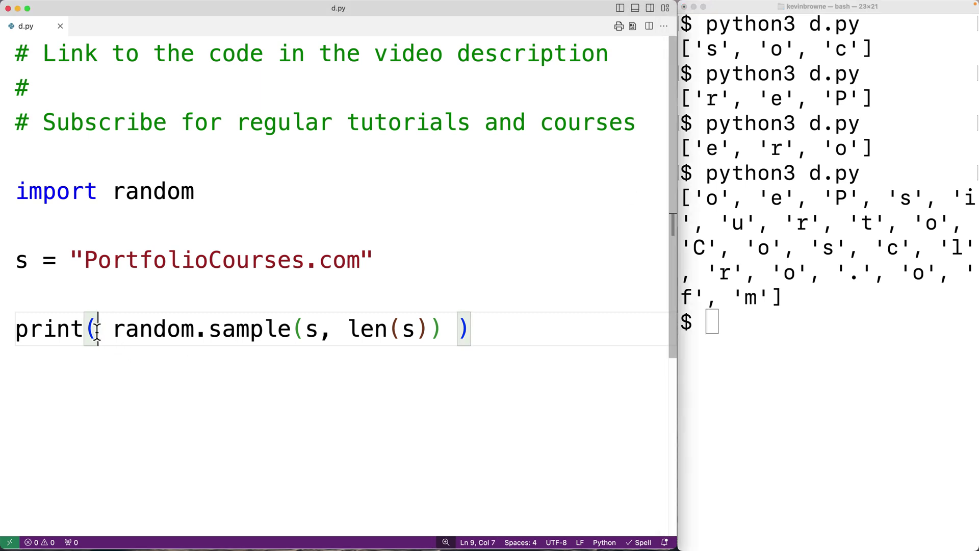
pyautogui.write('shuffled =')
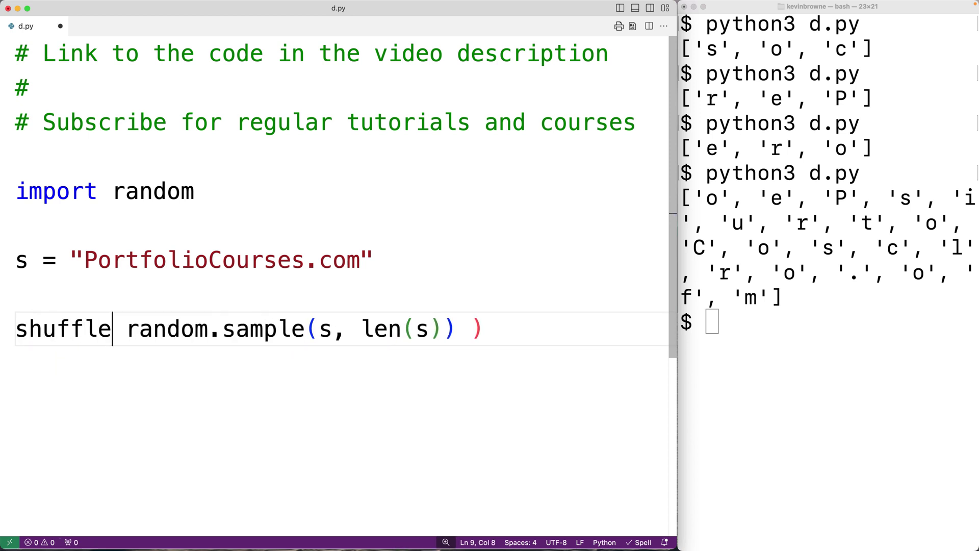
pyautogui.press('Right')
pyautogui.write('"".join(')
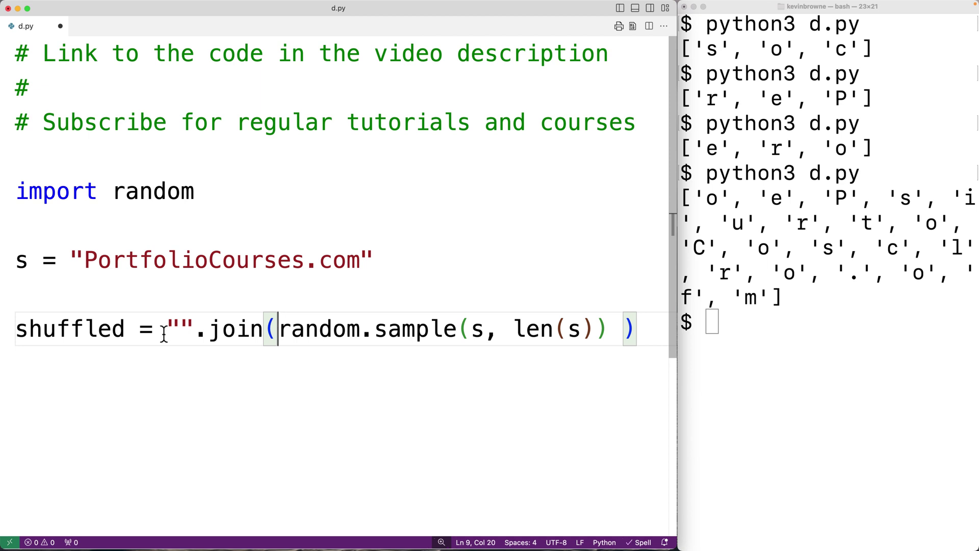
pyautogui.click(612, 327)
pyautogui.moveTo(609, 327); pyautogui.dragTo(278, 328)
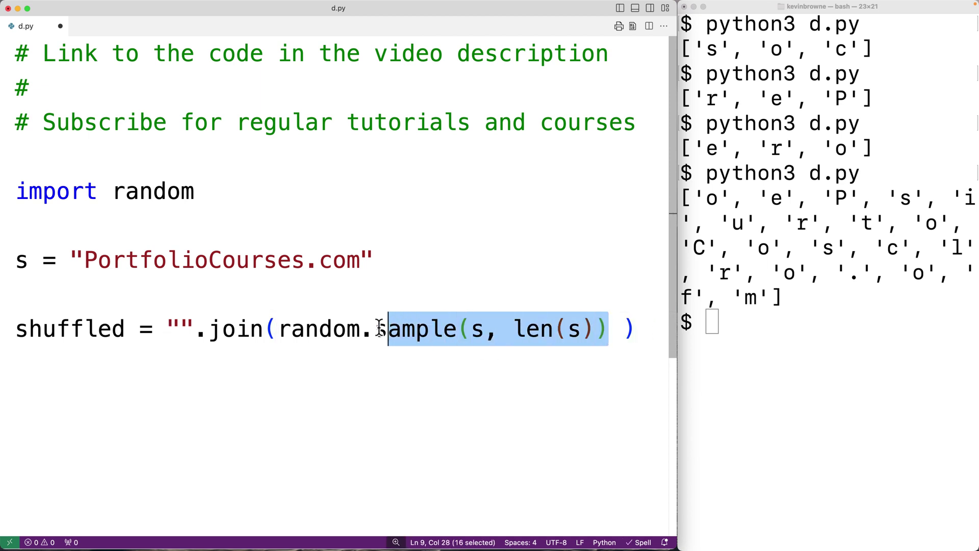
# - Review the list output and the empty join string, then start a line after the shuffled assignment
pyautogui.click(727, 200)
pyautogui.moveTo(694, 197); pyautogui.dragTo(731, 198)
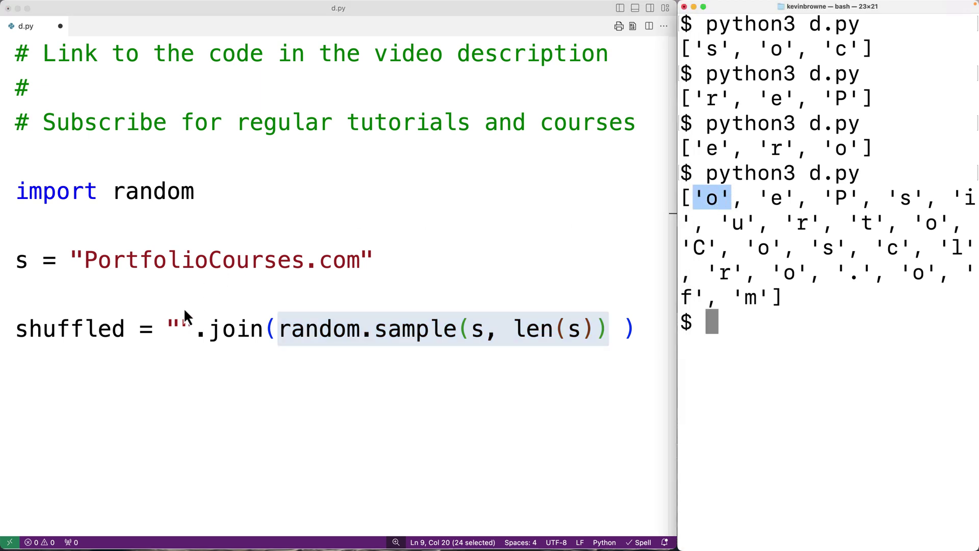
pyautogui.moveTo(170, 329); pyautogui.dragTo(201, 327)
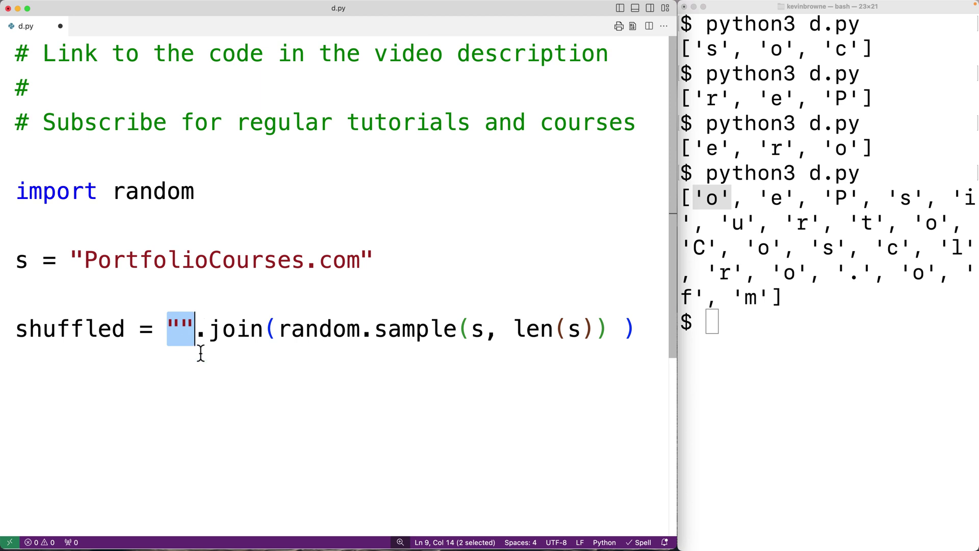
pyautogui.doubleClick(91, 330)
pyautogui.click(635, 329)
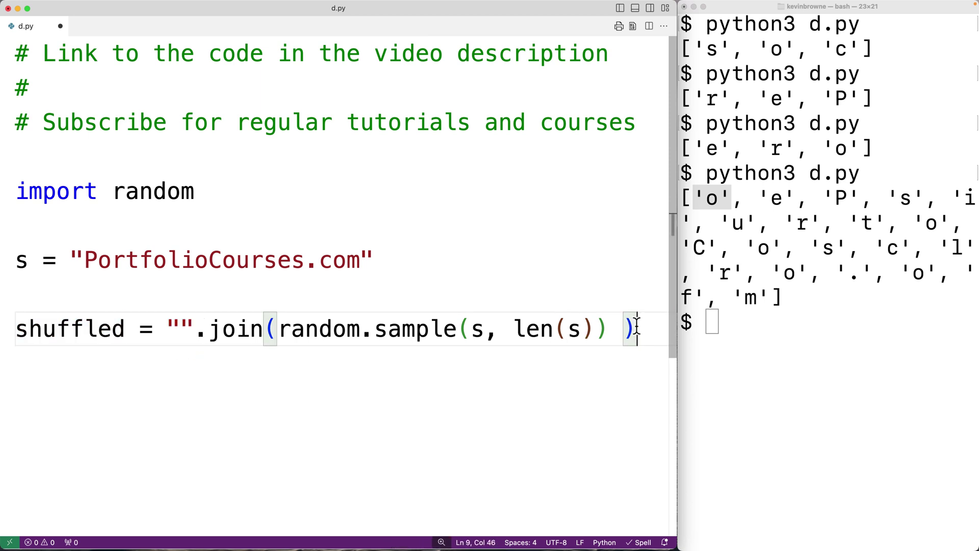
pyautogui.press('Return')
pyautogui.press('Return')
pyautogui.write('print(sh')
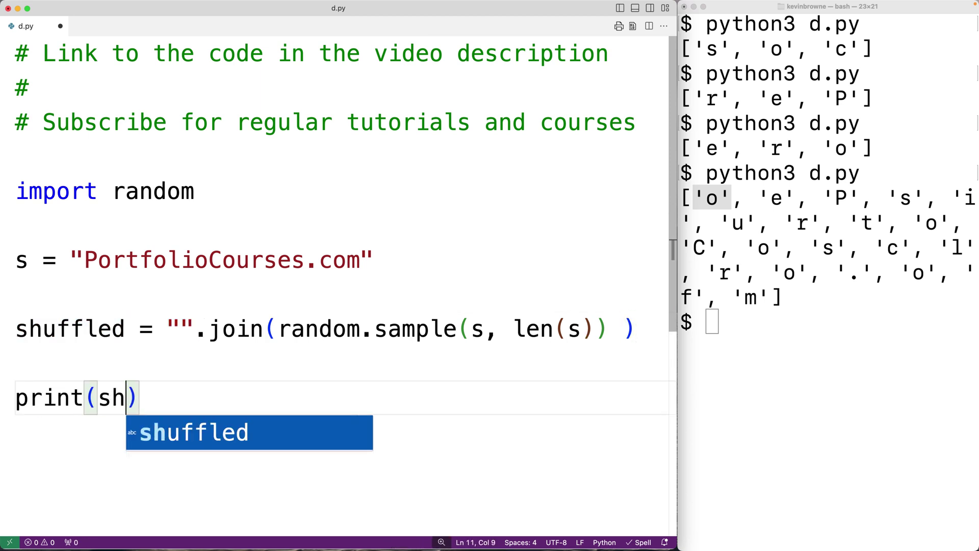
pyautogui.write('uffled)')
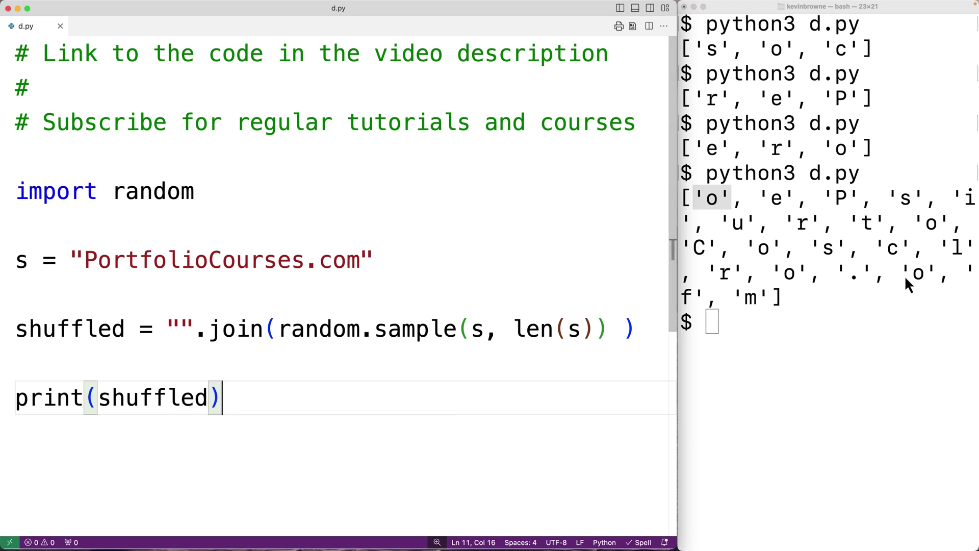
# - Run python3 d.py three times, printing scrambled strings like iPmuftsCosco.oroelro and four.otssrlPoeCcoomi
pyautogui.click(902, 276)
pyautogui.write('python3 d.py')
pyautogui.press('Return')
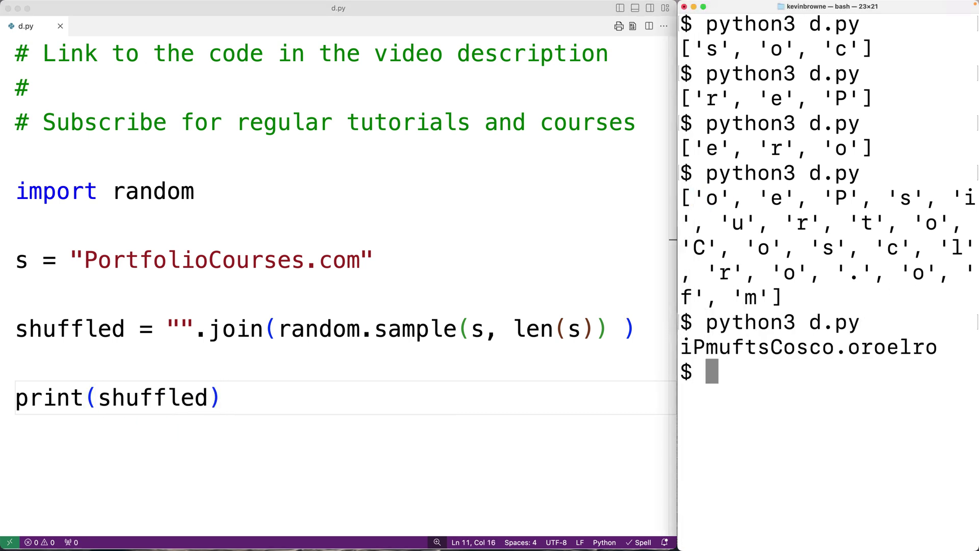
pyautogui.press('Up')
pyautogui.press('Return')
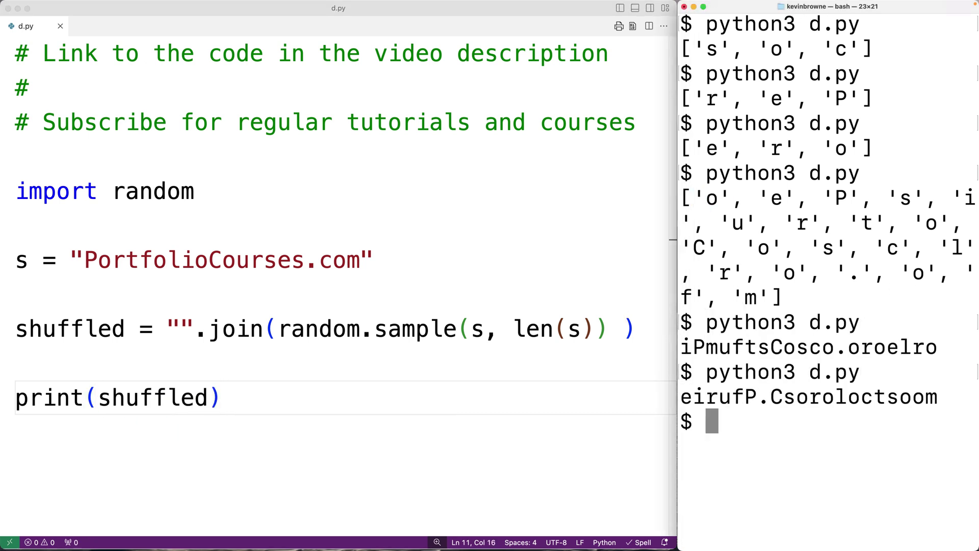
pyautogui.press('Up')
pyautogui.press('Return')
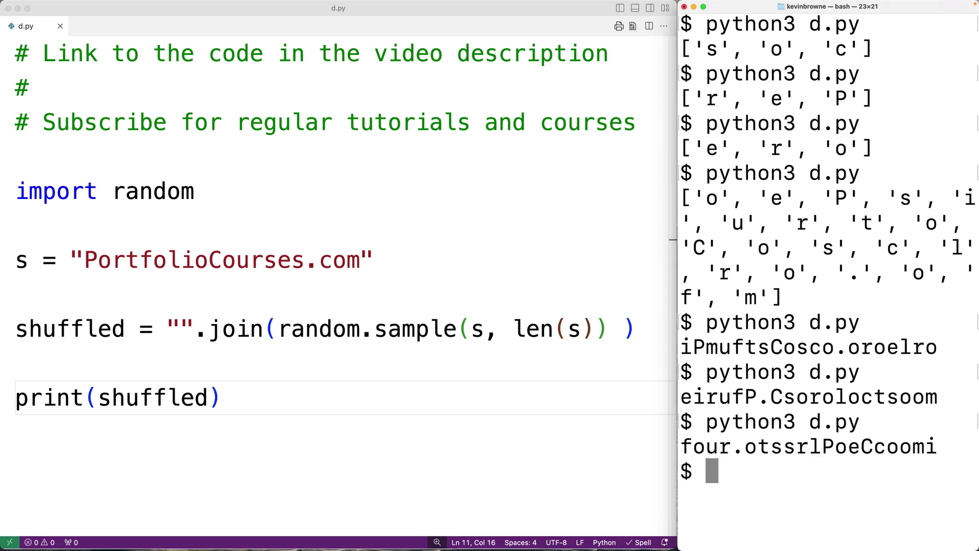